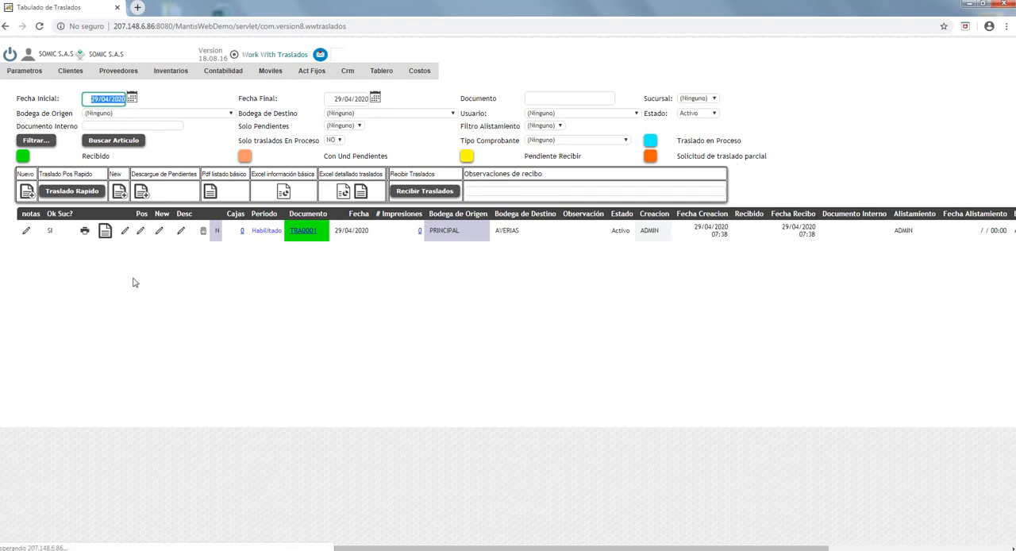
- Start a new warehouse transfer and set its type to TRASLADO DE MERCANCIA
{"action": "left_click", "coordinate": [119, 192]}
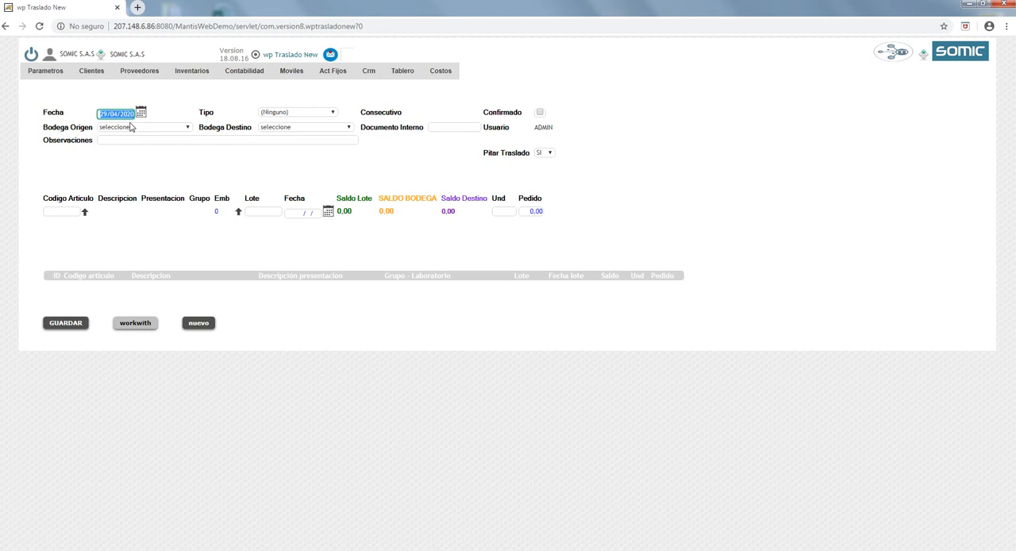
{"action": "key", "text": "Tab"}
{"action": "left_click", "coordinate": [298, 113]}
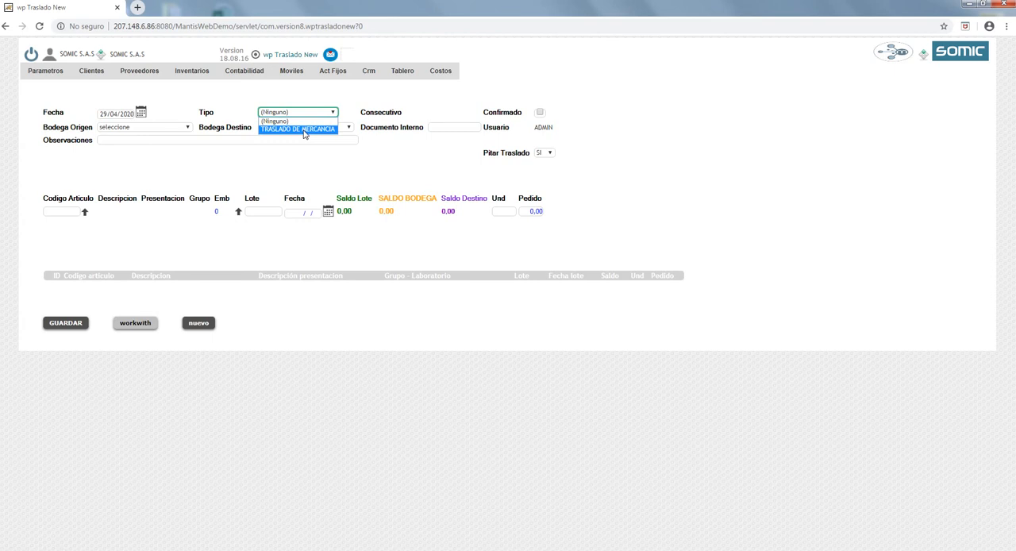
{"action": "left_click", "coordinate": [304, 130]}
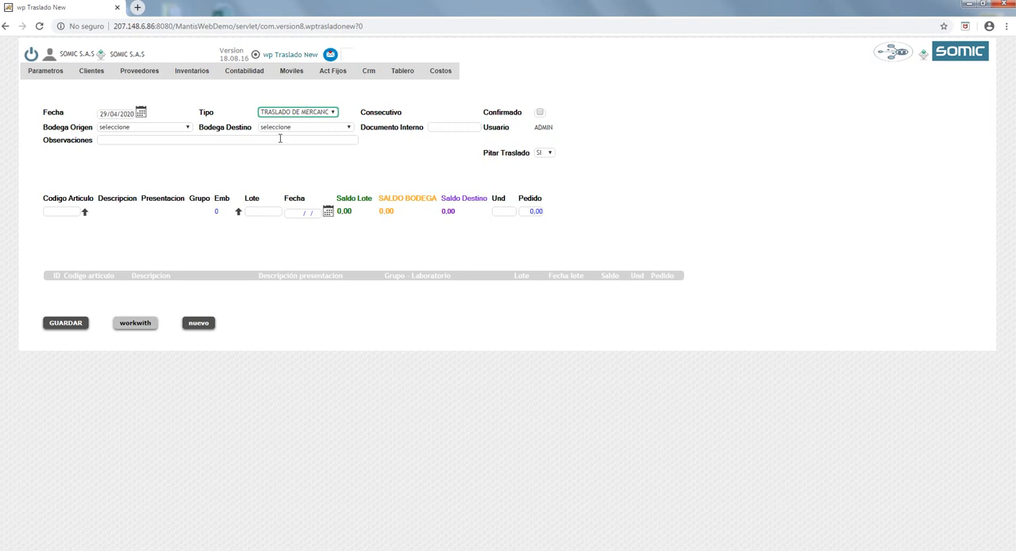
{"action": "key", "text": "Tab"}
{"action": "key", "text": "Tab"}
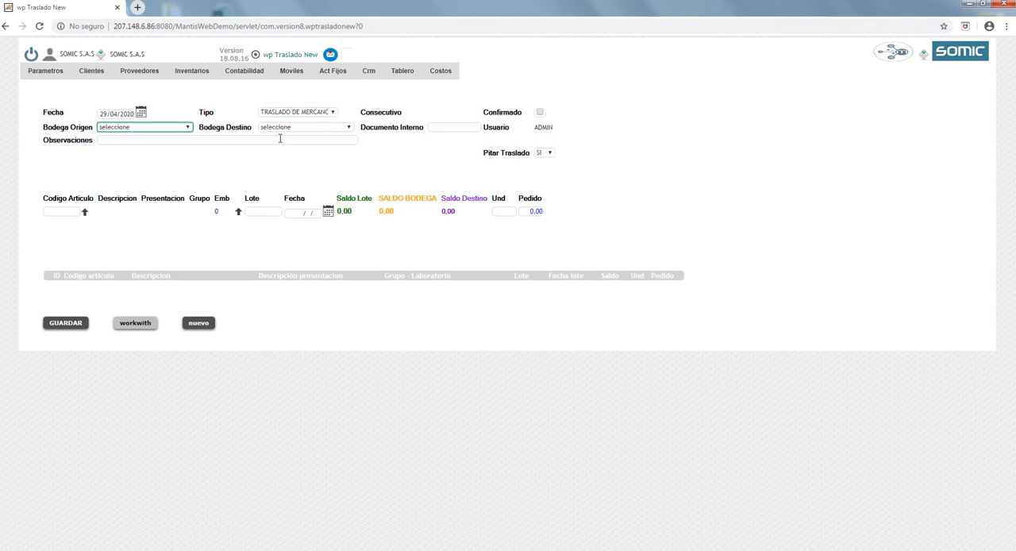
- Set the transfer's origin warehouse to PRINCIPAL and its destination warehouse to AVERIAS
{"action": "left_click", "coordinate": [539, 113]}
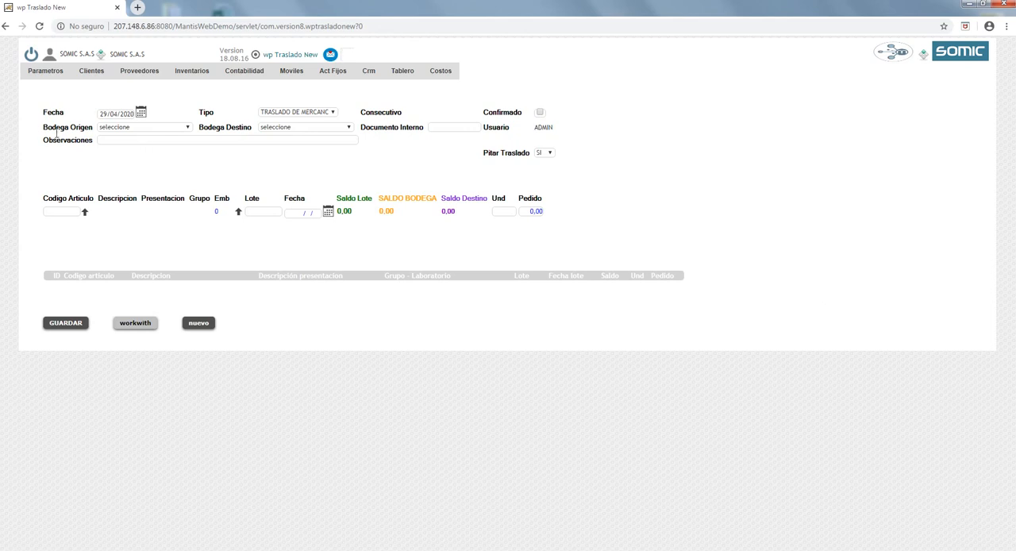
{"action": "left_click", "coordinate": [163, 130]}
{"action": "left_click", "coordinate": [539, 114]}
{"action": "left_click", "coordinate": [540, 112]}
{"action": "left_click", "coordinate": [129, 129]}
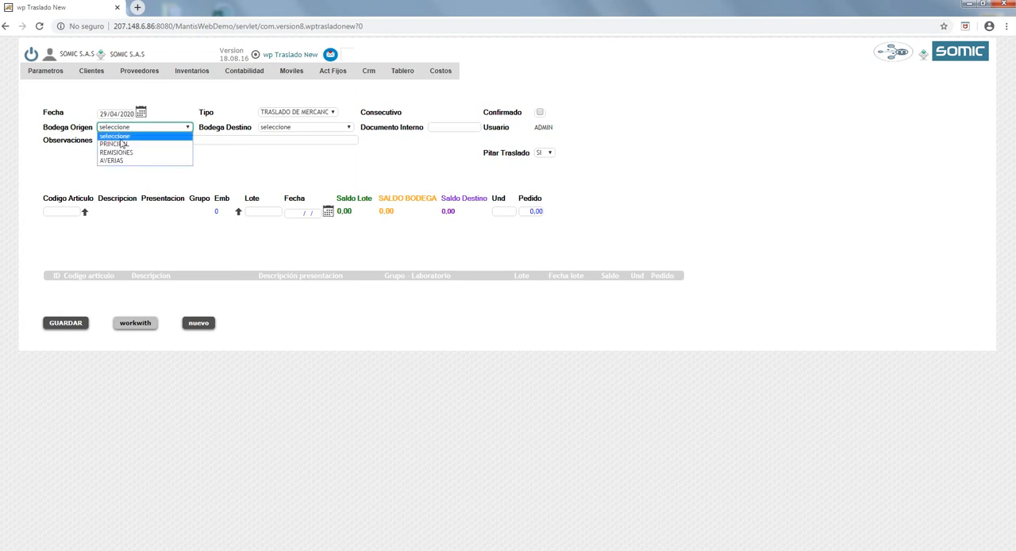
{"action": "left_click", "coordinate": [112, 145]}
{"action": "left_click", "coordinate": [274, 130]}
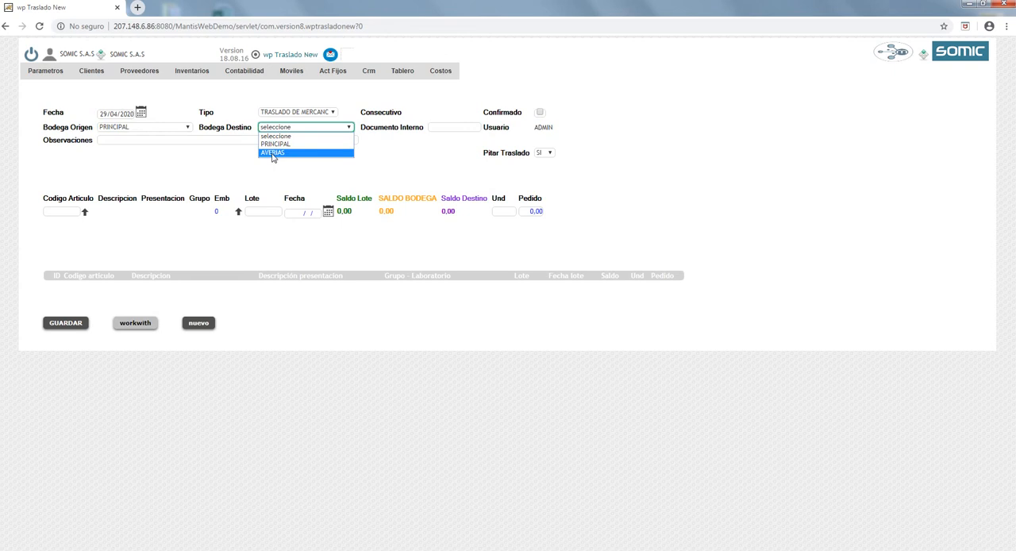
{"action": "left_click", "coordinate": [273, 153]}
{"action": "key", "text": "Tab"}
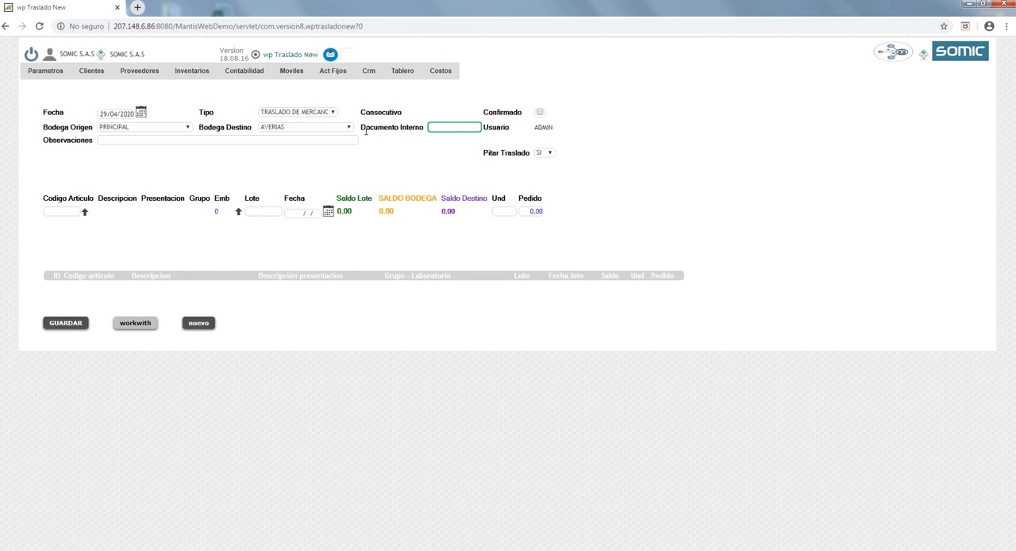
- Leave the internal document blank and enter "TRASLADO VIDEOS TUTORIALES" as the transfer's observations
{"action": "key", "text": "Tab"}
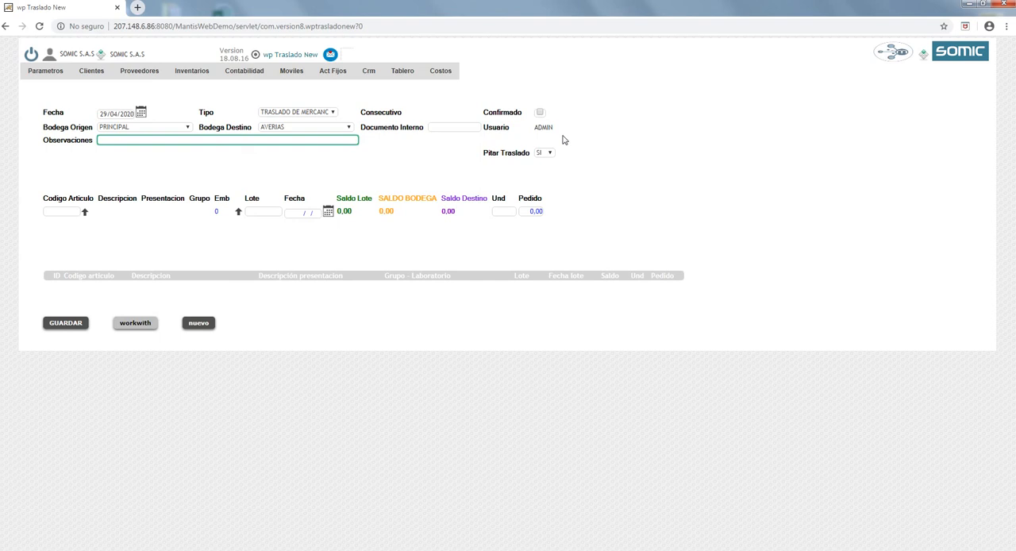
{"action": "type", "text": "TRASLADO"}
{"action": "type", "text": "VIDEOS TUTORIALES"}
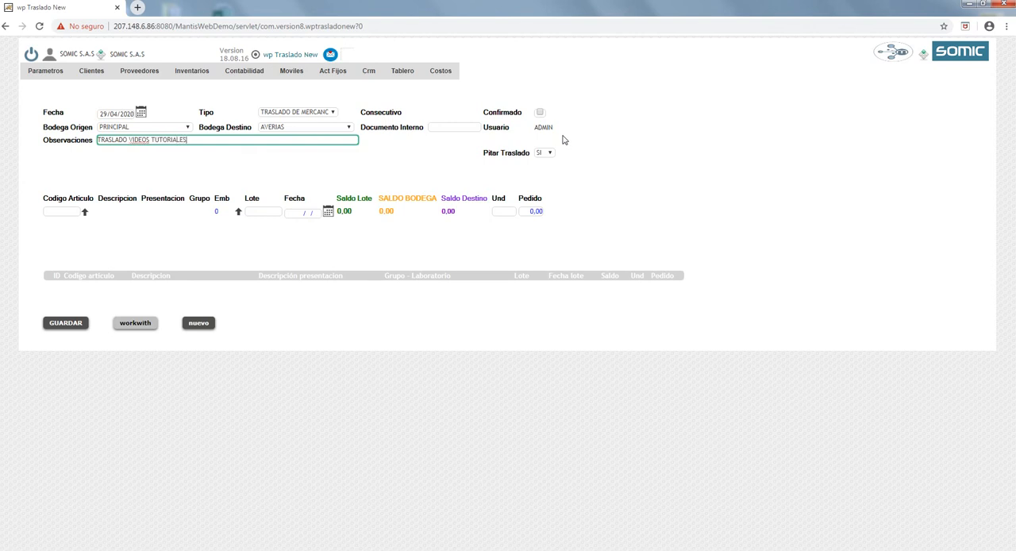
{"action": "key", "text": "Tab"}
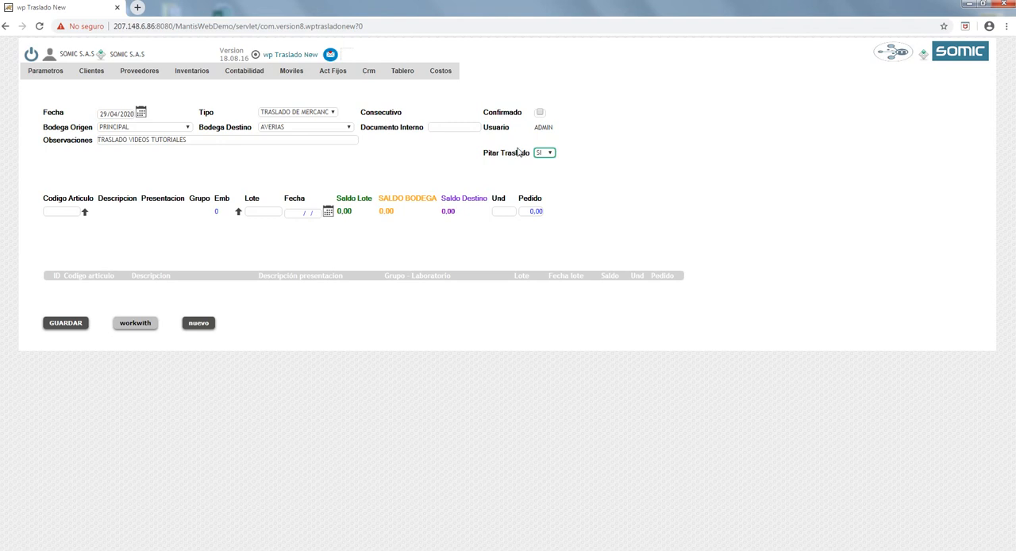
- Set the Pitar Traslado option to NO and go on to the article code entry
{"action": "left_click", "coordinate": [544, 152]}
{"action": "left_click", "coordinate": [547, 178]}
{"action": "key", "text": "Tab"}
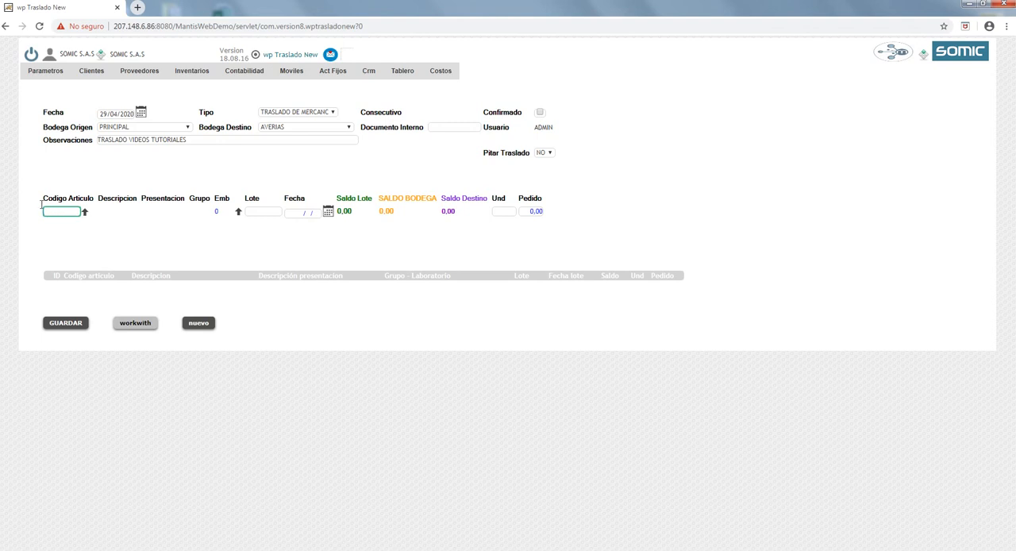
- Look up article code 123456 in the article search and select ARTICULO PRUEBA for the transfer line
{"action": "left_click", "coordinate": [85, 215]}
{"action": "left_click", "coordinate": [85, 214]}
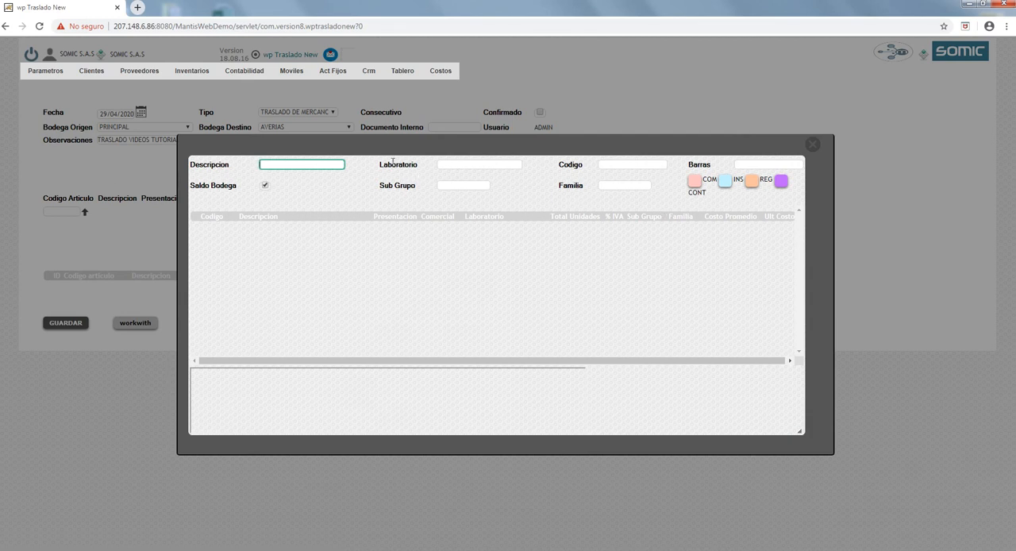
{"action": "left_click", "coordinate": [606, 165]}
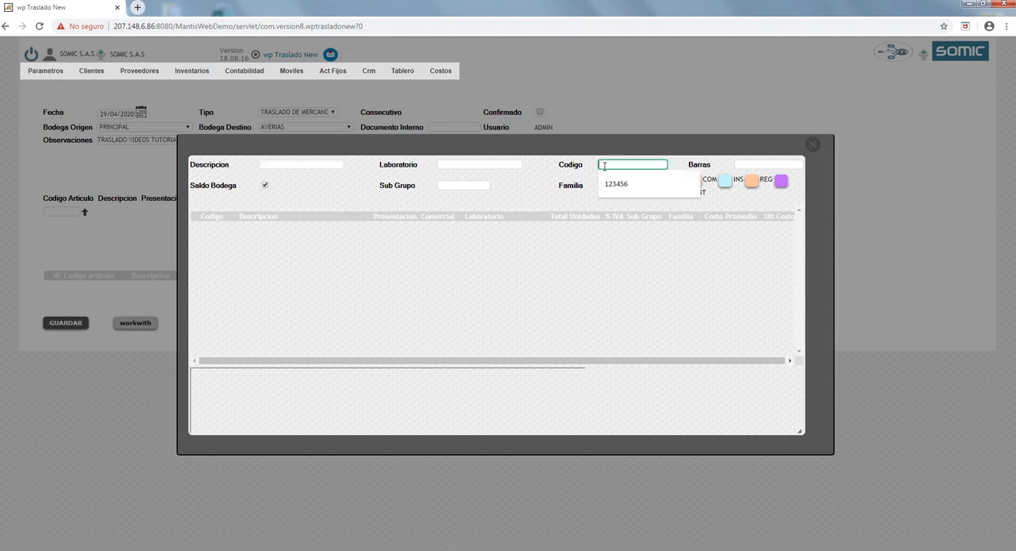
{"action": "type", "text": "123456"}
{"action": "key", "text": "Tab"}
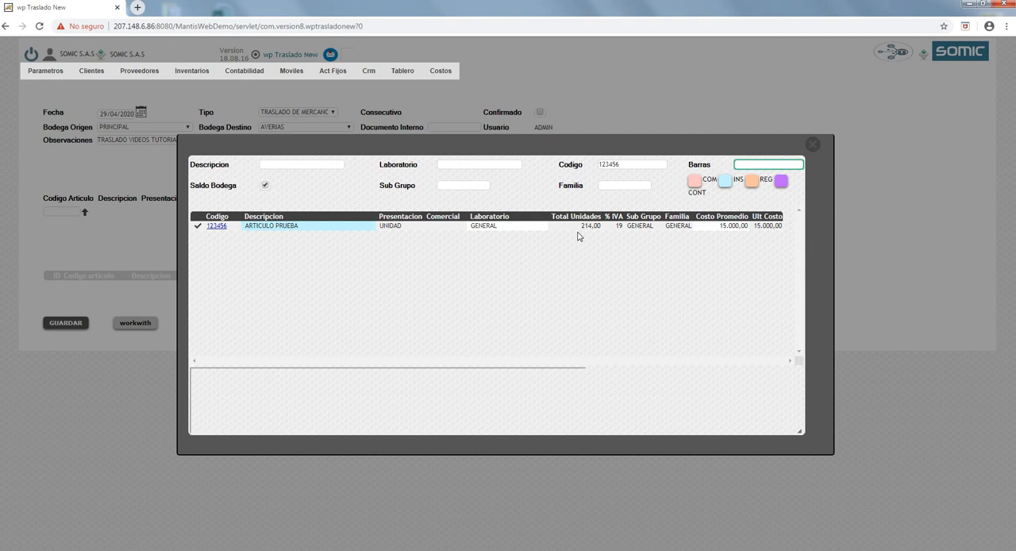
{"action": "left_click", "coordinate": [218, 228]}
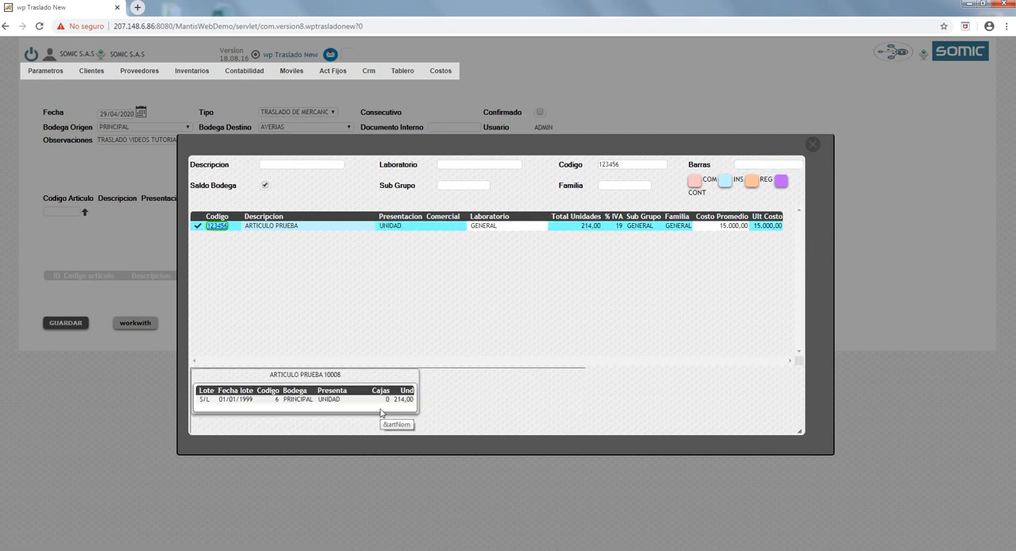
{"action": "left_click", "coordinate": [199, 227]}
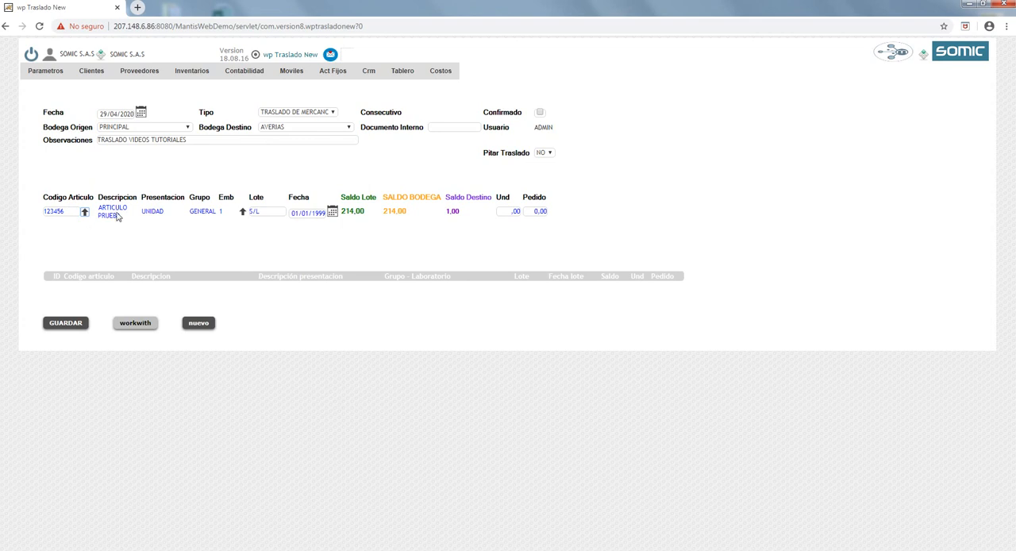
- Enter 5 units and an ordered quantity of 5 for ARTICULO PRUEBA, and add the line to the transfer
{"action": "double_click", "coordinate": [117, 216]}
{"action": "double_click", "coordinate": [152, 213]}
{"action": "left_click", "coordinate": [264, 212]}
{"action": "key", "text": "Tab"}
{"action": "key", "text": "Tab"}
{"action": "left_click_drag", "start_coordinate": [447, 216], "coordinate": [453, 212]}
{"action": "left_click", "coordinate": [500, 212]}
{"action": "type", "text": "5"}
{"action": "key", "text": "Tab"}
{"action": "type", "text": "10"}
{"action": "key", "text": "BackSpace"}
{"action": "key", "text": "BackSpace"}
{"action": "type", "text": "5"}
{"action": "key", "text": "Return"}
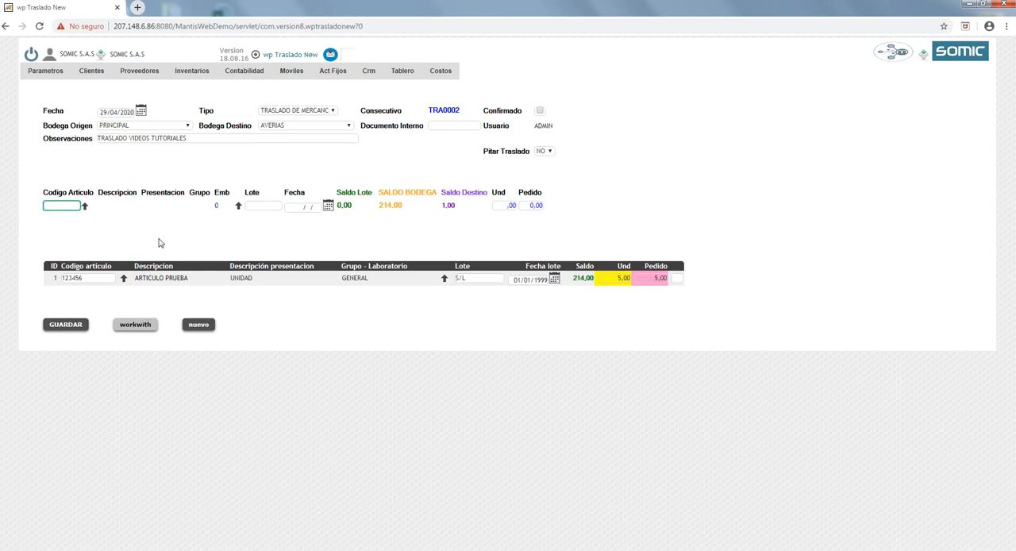
- Save the transfer, review its generated PDF document, and close the document and its options window
{"action": "left_click", "coordinate": [78, 332]}
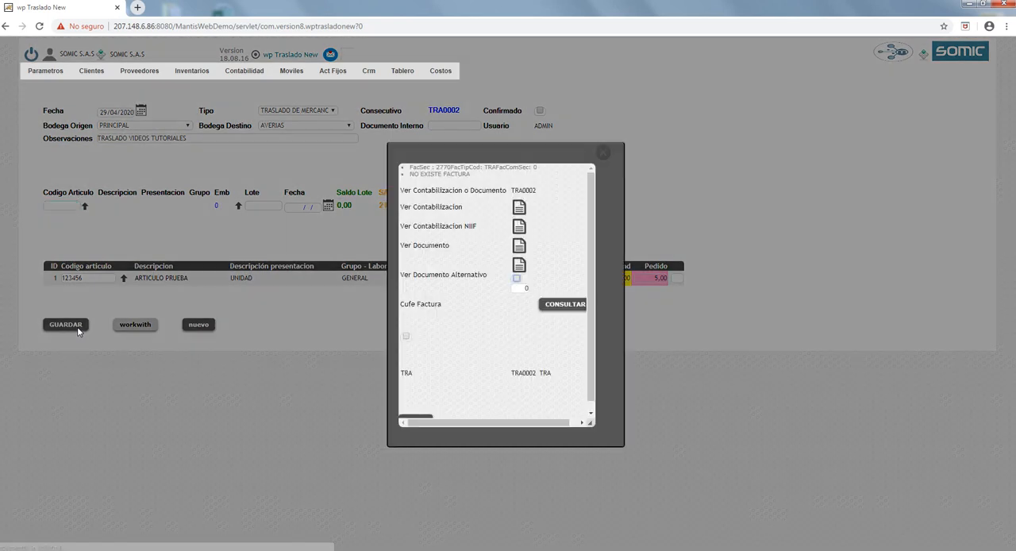
{"action": "left_click", "coordinate": [520, 247]}
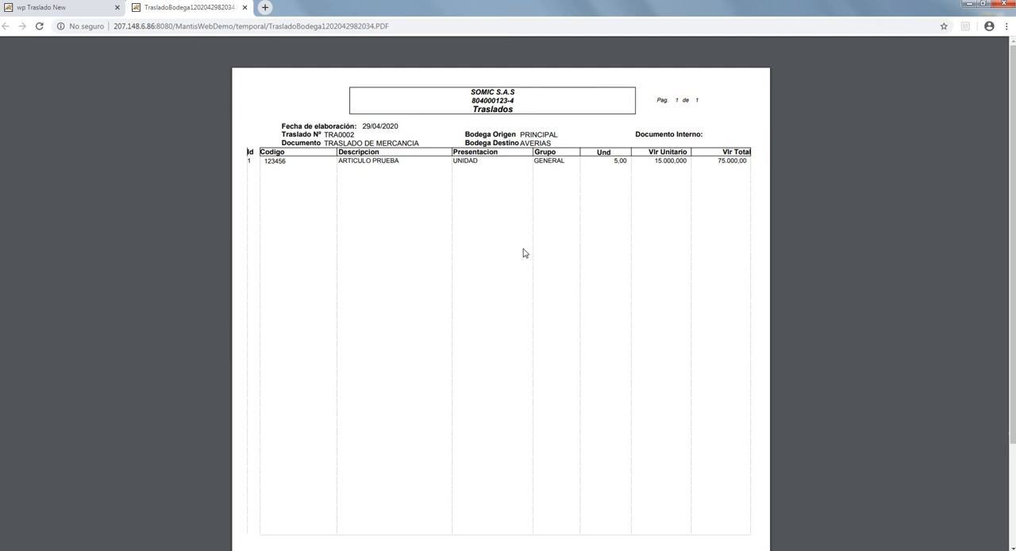
{"action": "scroll", "coordinate": [513, 288], "scroll_direction": "down", "scroll_amount": 3}
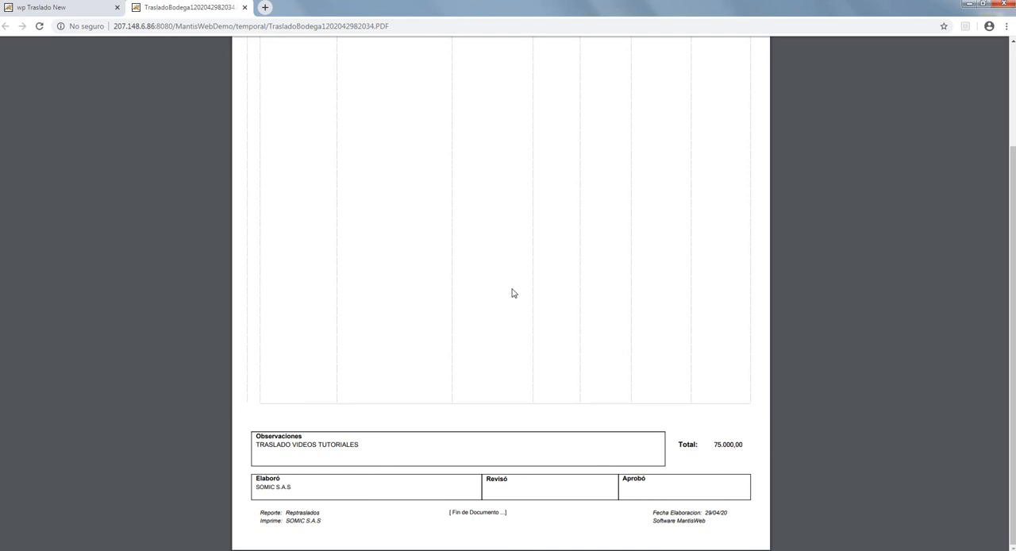
{"action": "scroll", "coordinate": [513, 293], "scroll_direction": "up", "scroll_amount": 2}
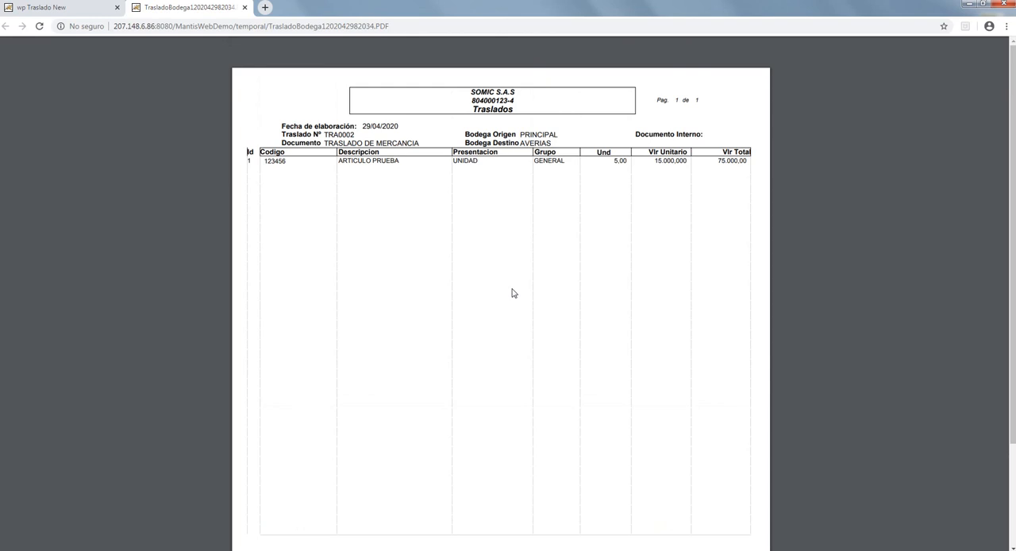
{"action": "left_click", "coordinate": [245, 8]}
{"action": "left_click", "coordinate": [603, 152]}
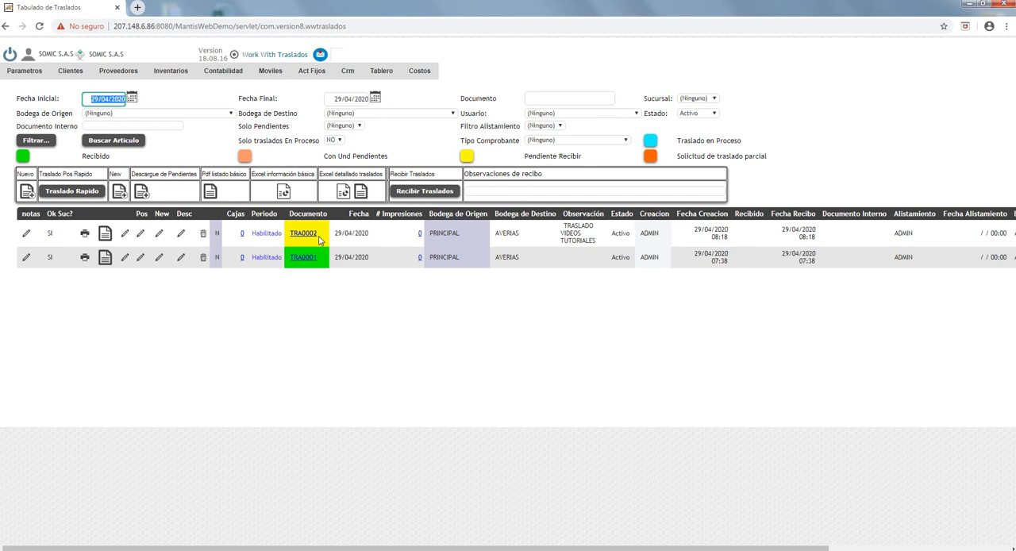
- View the PDF document of the TRASLADO VIDEOS TUTORIALES transfer from the transfers list, and return to the list
{"action": "left_click", "coordinate": [105, 235]}
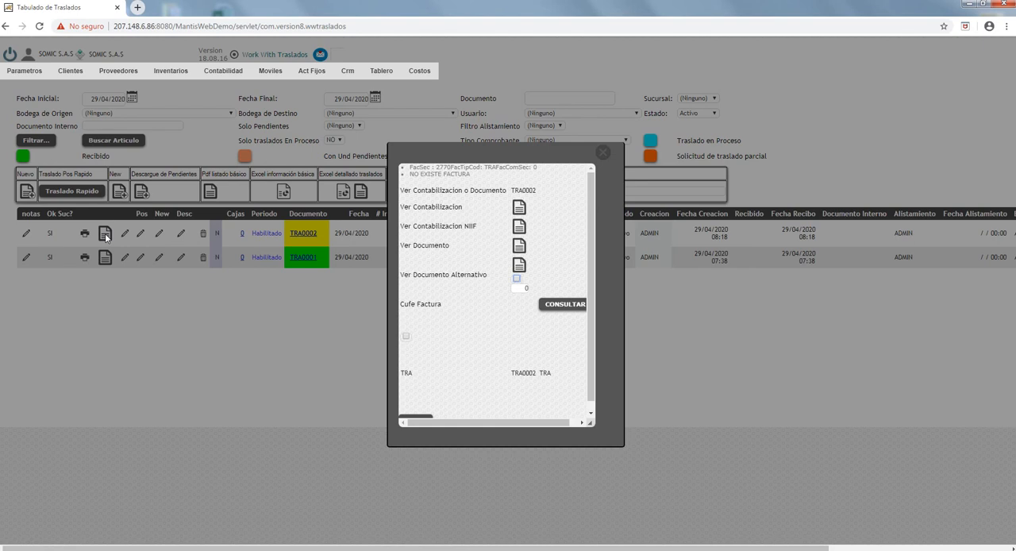
{"action": "left_click", "coordinate": [518, 247]}
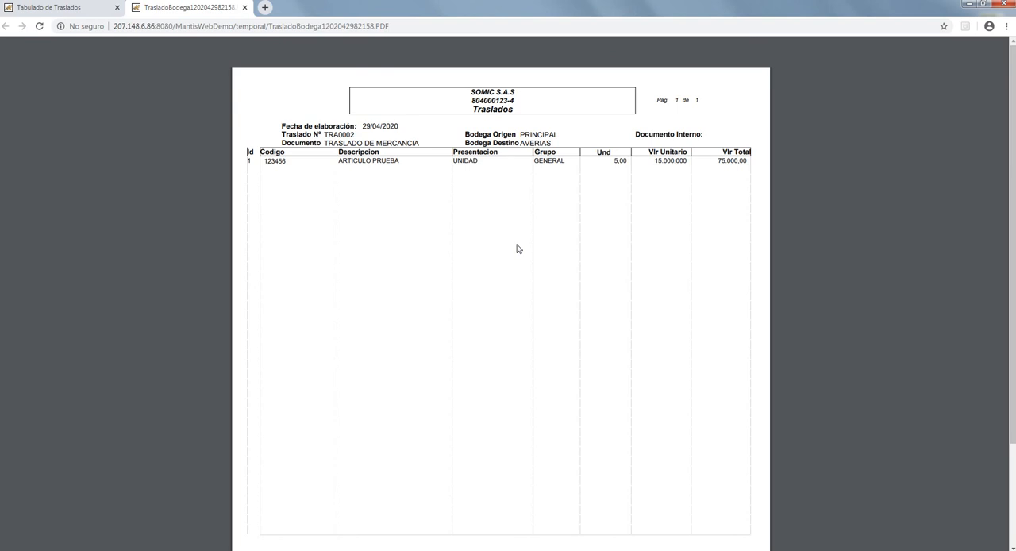
{"action": "left_click", "coordinate": [56, 7]}
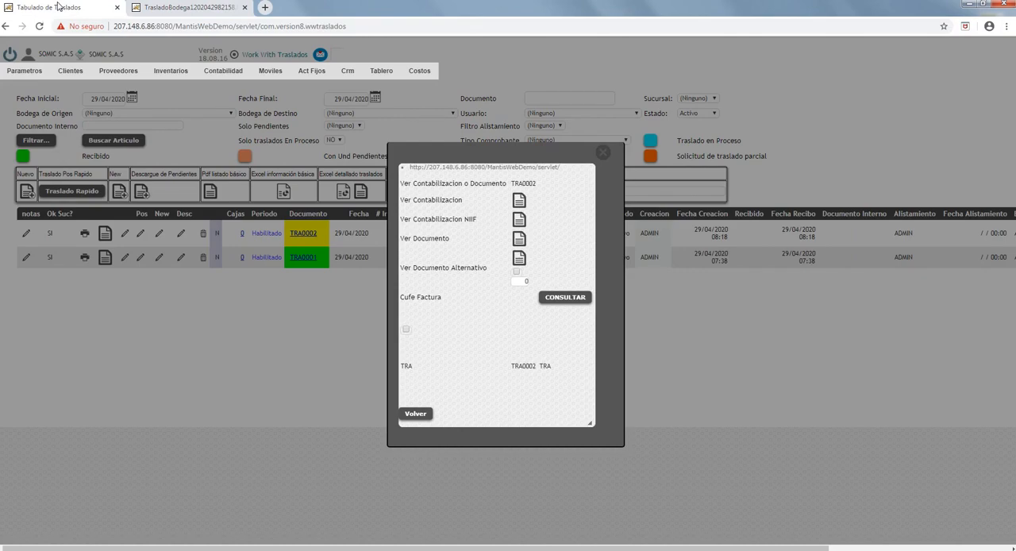
{"action": "left_click", "coordinate": [603, 152]}
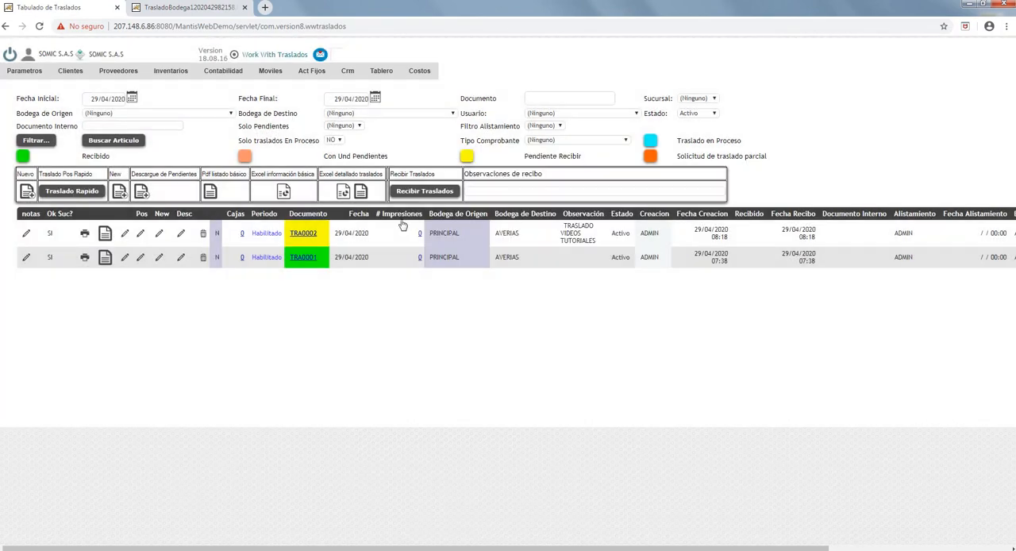
- Mark the TRASLADO VIDEOS TUTORIALES transfer for receipt and receive it into the destination warehouse
{"action": "left_click_drag", "start_coordinate": [426, 547], "coordinate": [609, 548]}
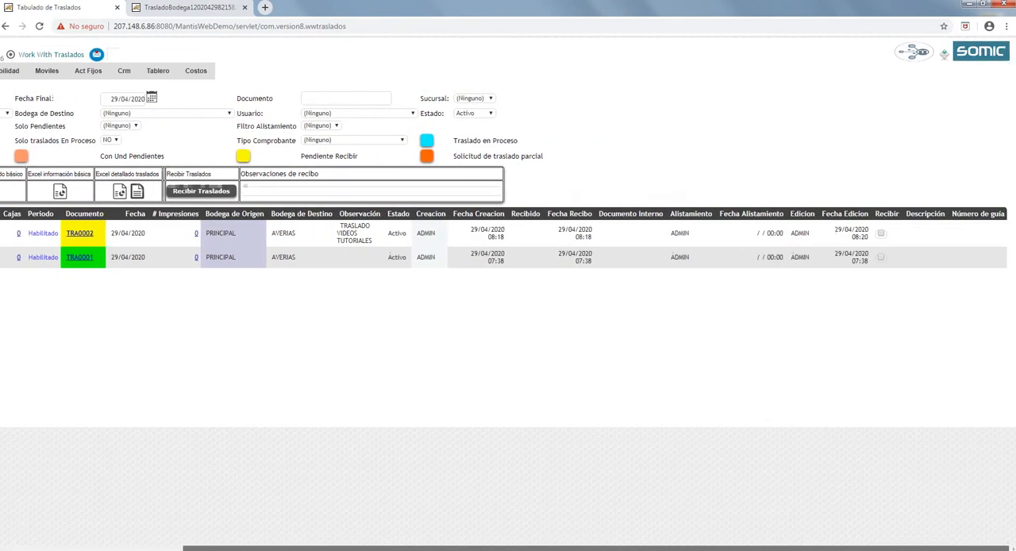
{"action": "left_click", "coordinate": [881, 235]}
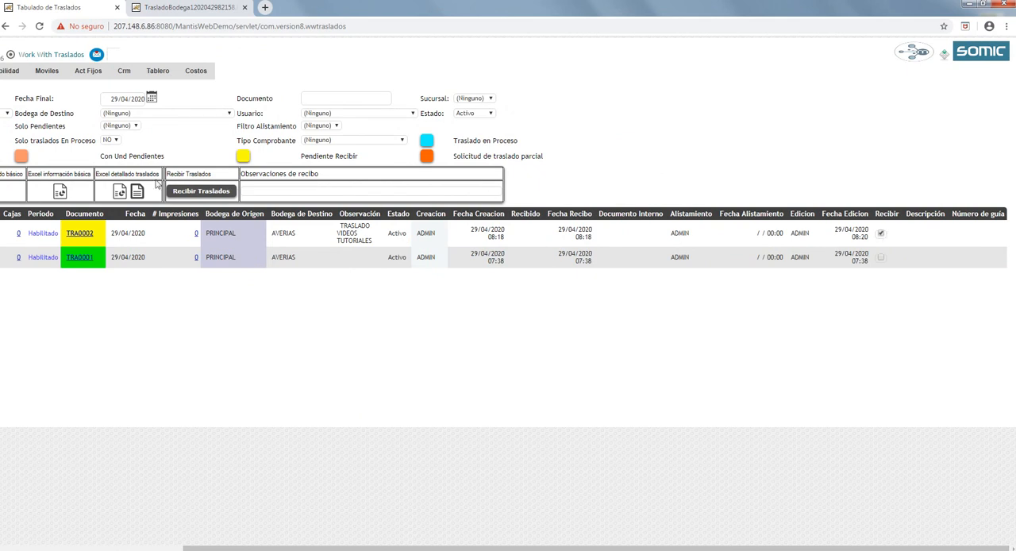
{"action": "left_click", "coordinate": [198, 191]}
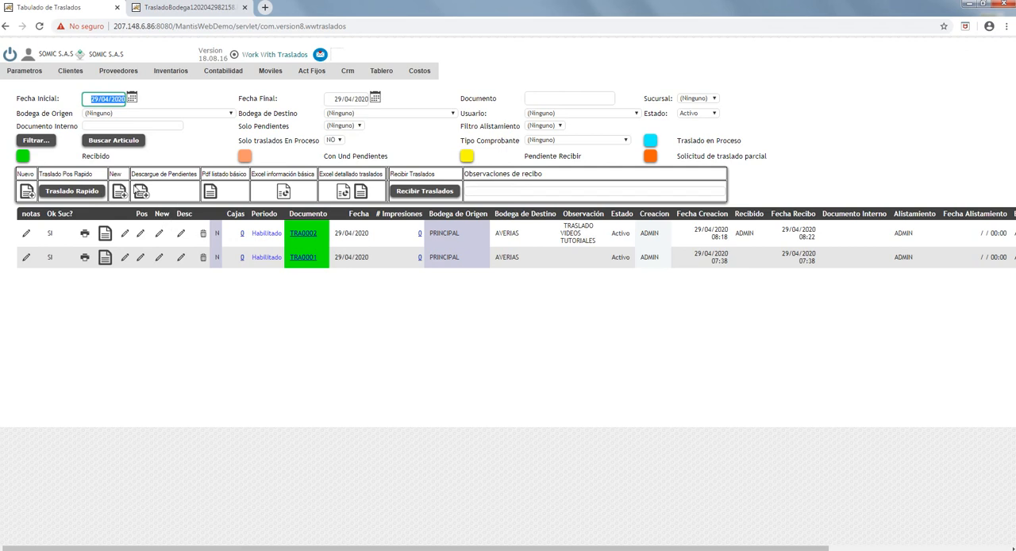
- Open the received transfer to check its confirmation, and return to the transfers list to examine its receipt details
{"action": "left_click", "coordinate": [159, 236]}
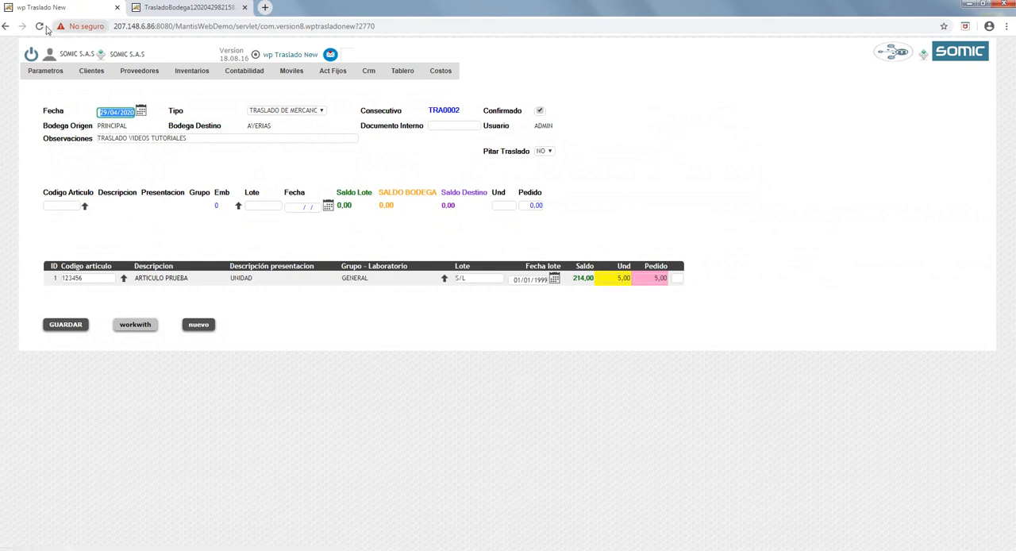
{"action": "left_click", "coordinate": [5, 27]}
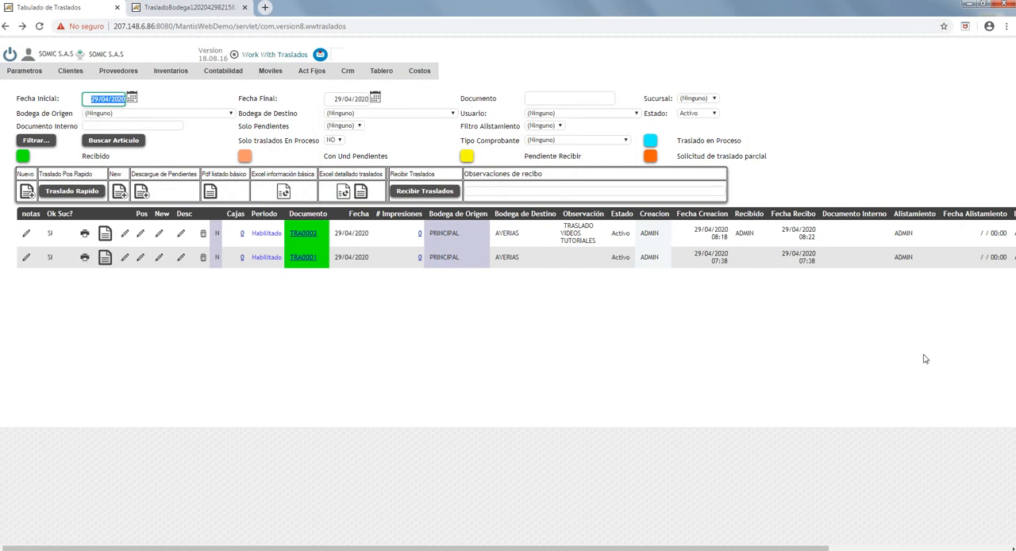
{"action": "left_click_drag", "start_coordinate": [736, 547], "coordinate": [793, 548]}
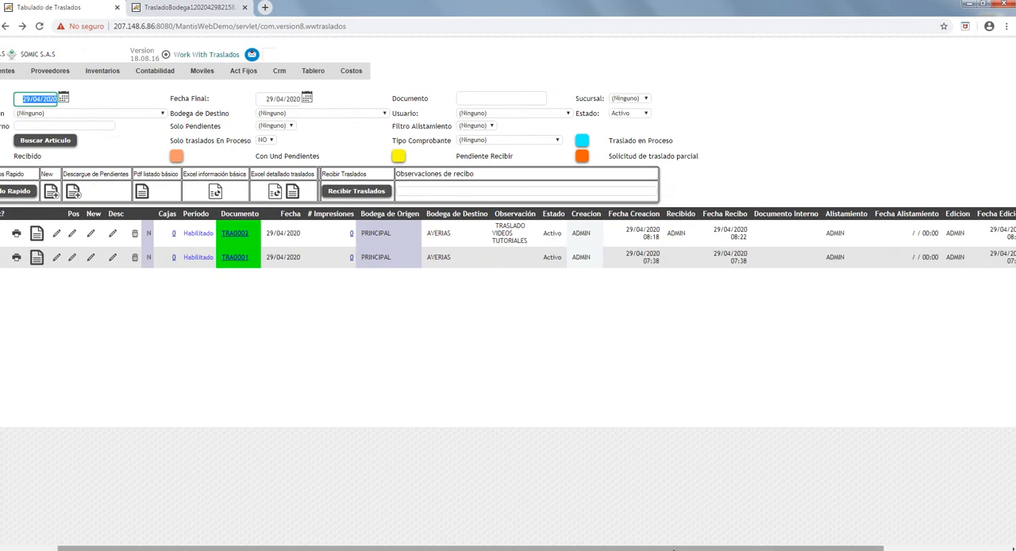
{"action": "left_click_drag", "start_coordinate": [673, 548], "coordinate": [618, 548]}
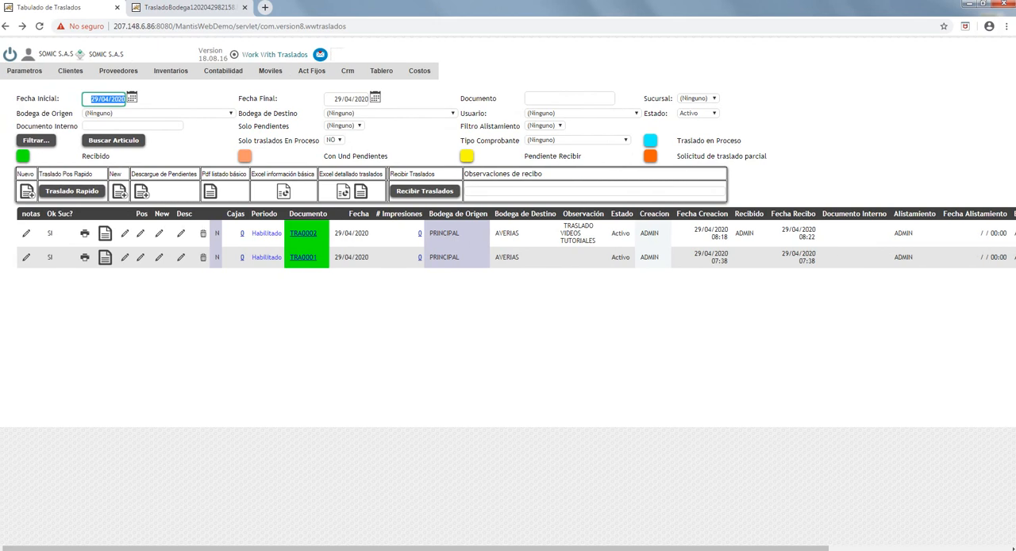